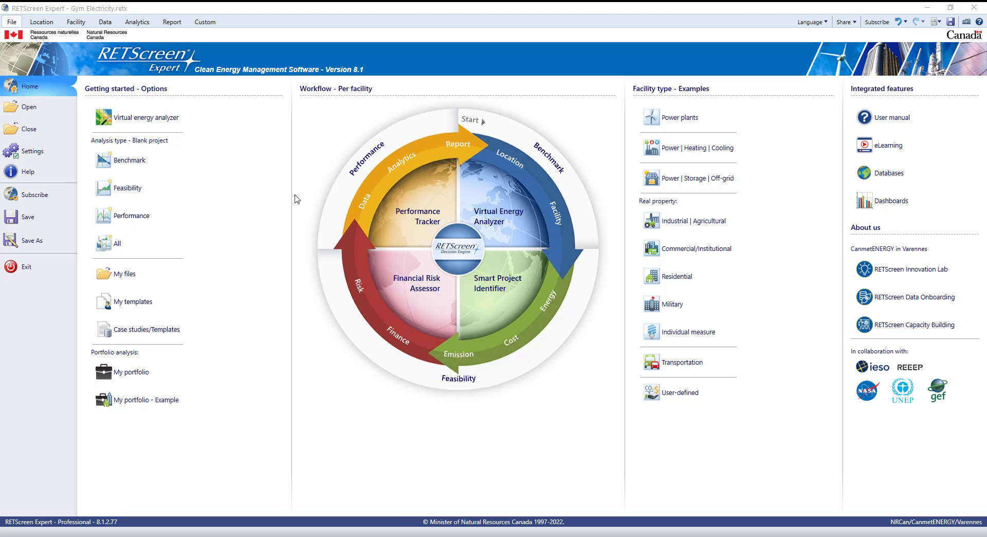
Step: Review the project's location and facility information and open its data section
{"action": "left_click", "coordinate": [51, 25]}
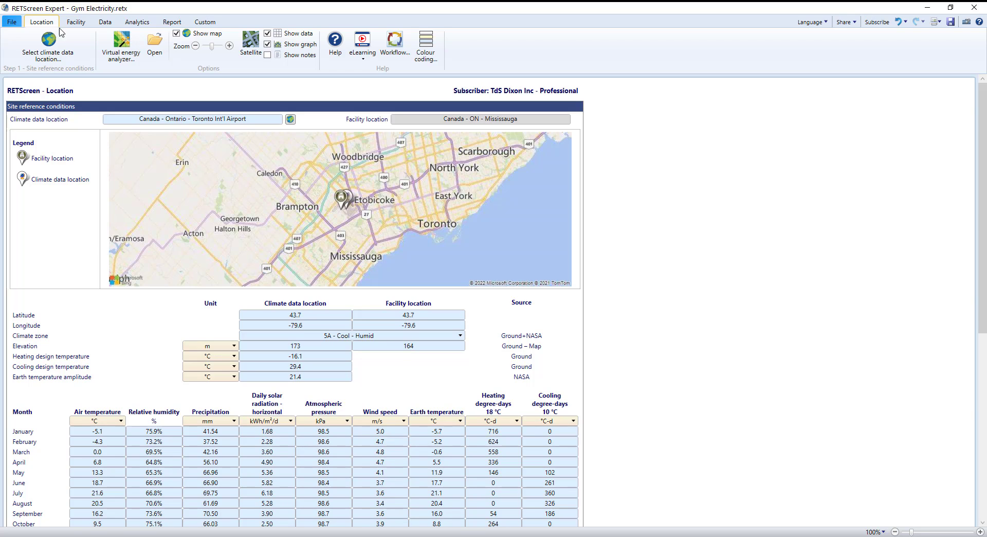
{"action": "left_click", "coordinate": [73, 30]}
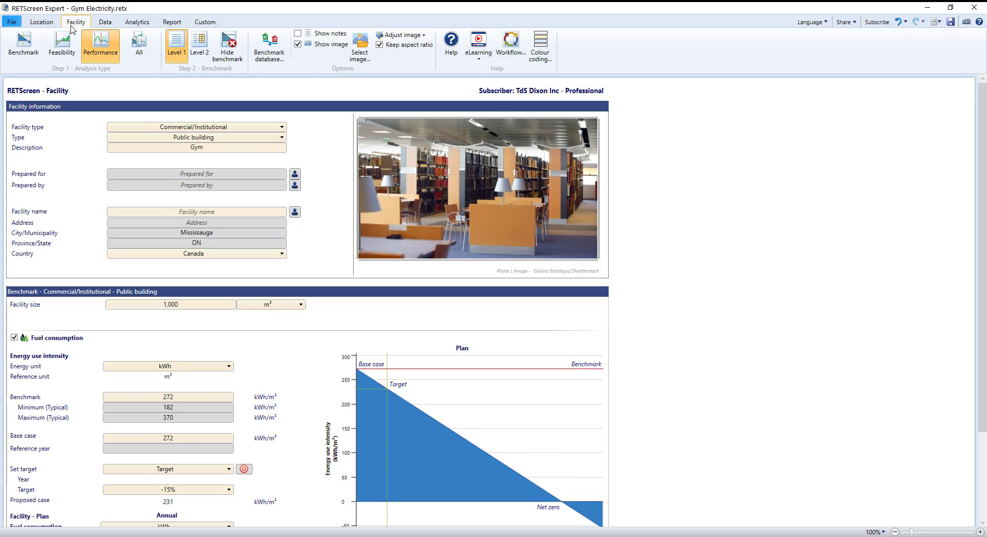
{"action": "left_click", "coordinate": [114, 26]}
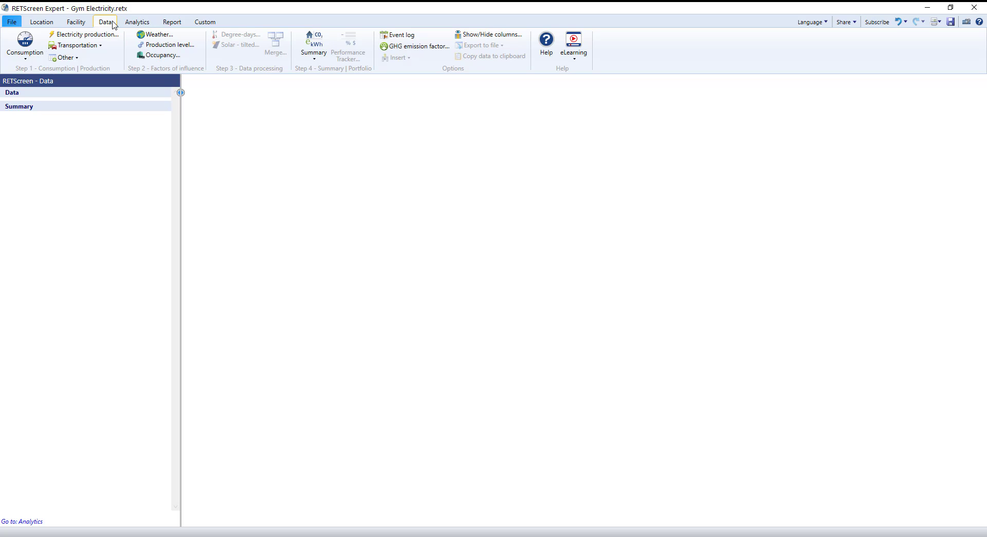
Step: Set up an electricity consumption dataset in kWh and kW with sub-daily data enabled
{"action": "left_click", "coordinate": [33, 61]}
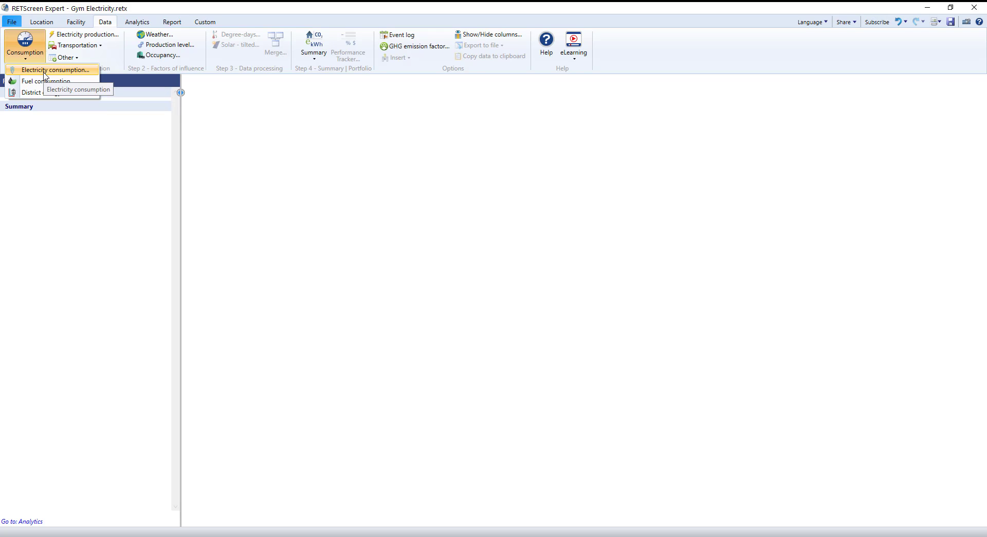
{"action": "left_click", "coordinate": [44, 71]}
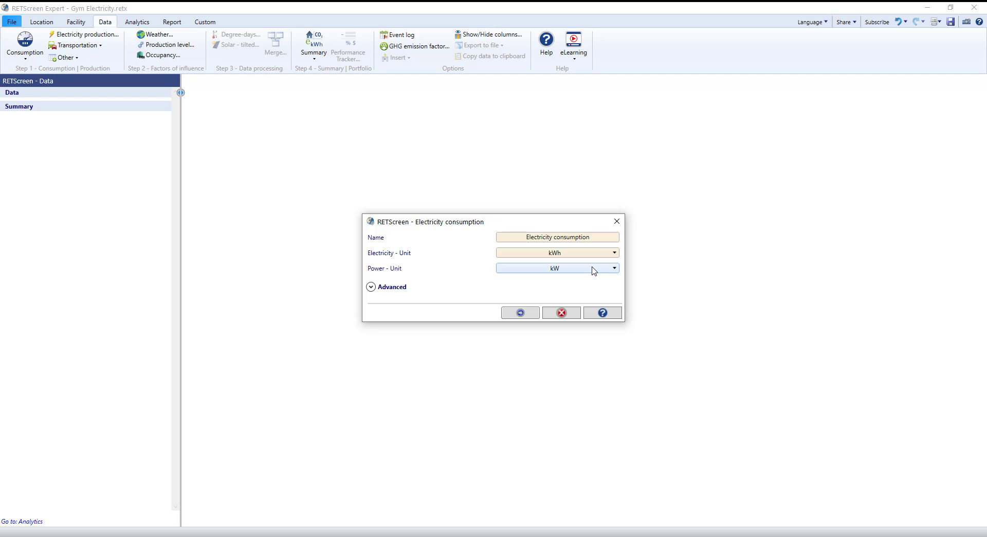
{"action": "left_click", "coordinate": [371, 287]}
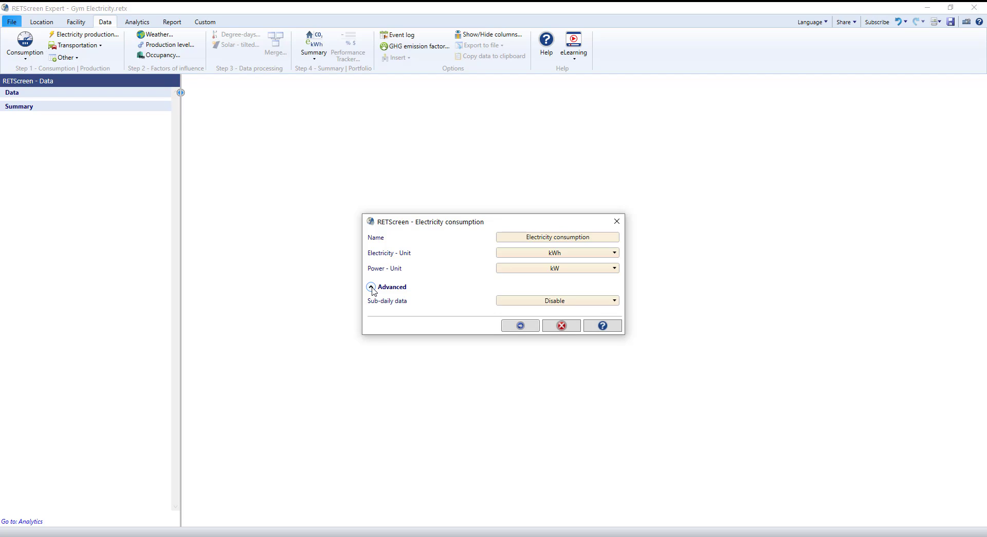
{"action": "left_click", "coordinate": [604, 302]}
{"action": "left_click", "coordinate": [558, 311]}
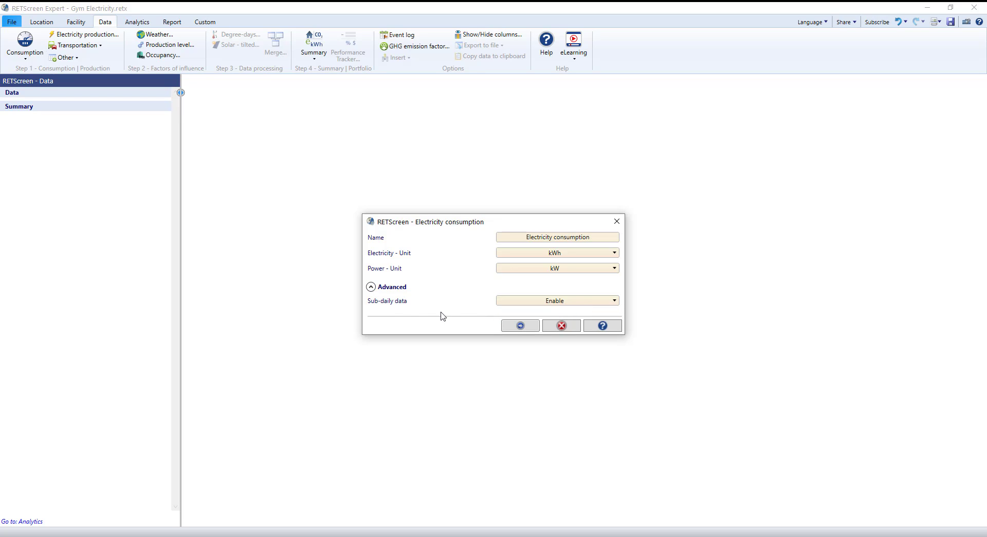
{"action": "left_click", "coordinate": [519, 326]}
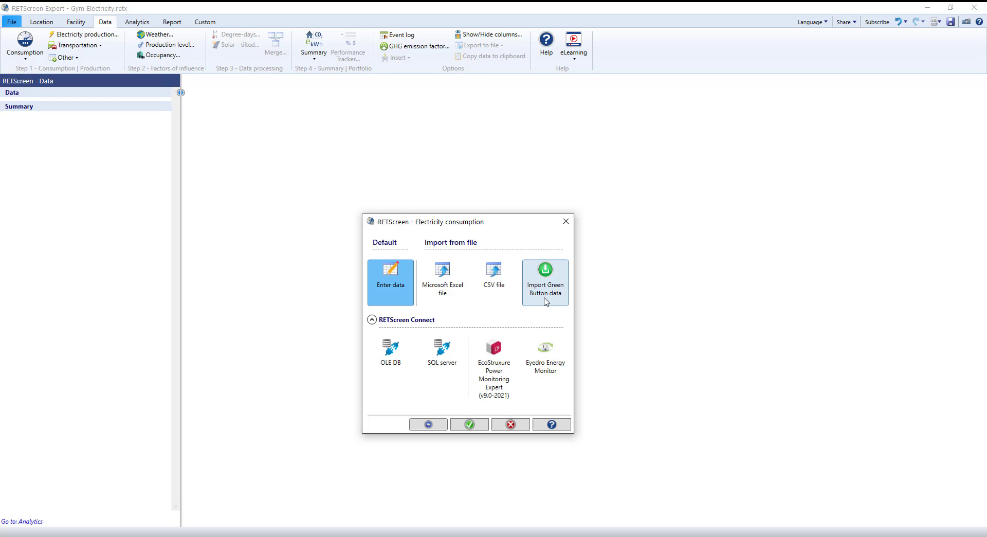
Step: Import the Green Button file Town Wellness_01042021_03052022 into the electricity dataset and check the records through the end of page 2
{"action": "left_click", "coordinate": [546, 301]}
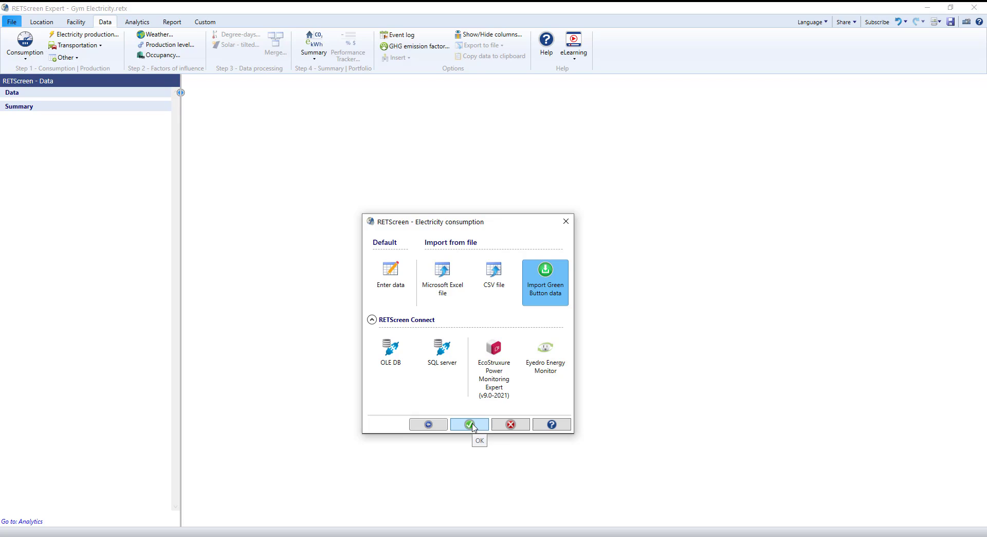
{"action": "left_click", "coordinate": [469, 424]}
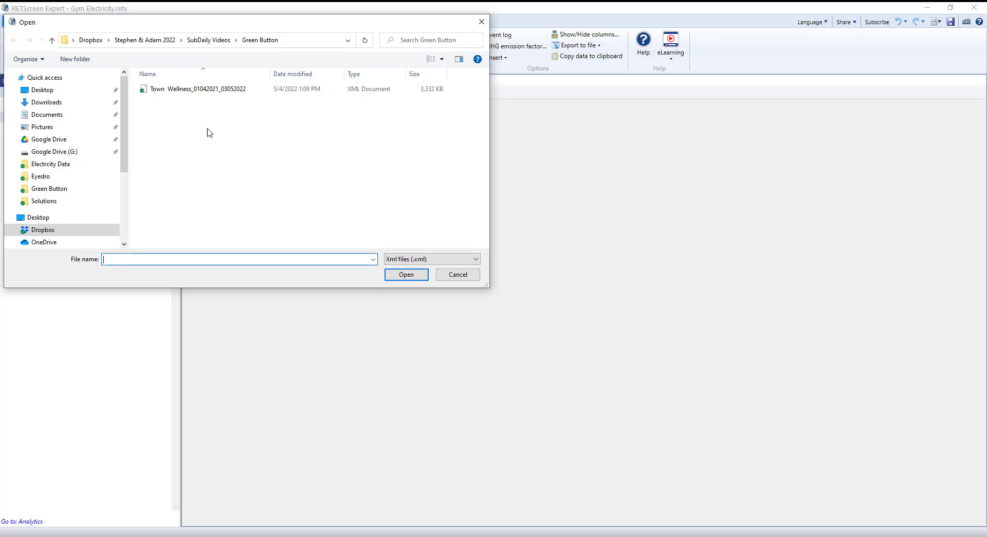
{"action": "left_click", "coordinate": [197, 95]}
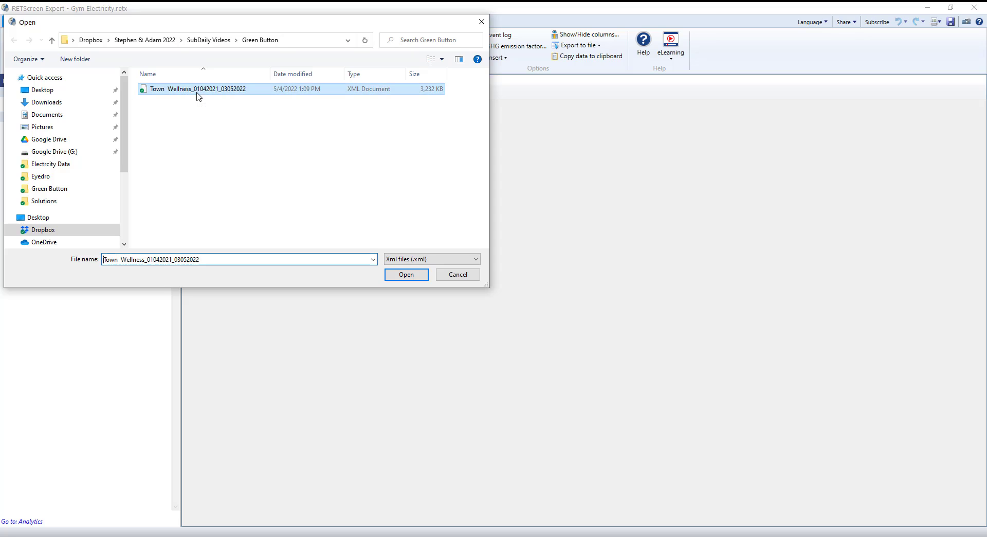
{"action": "left_click", "coordinate": [399, 276]}
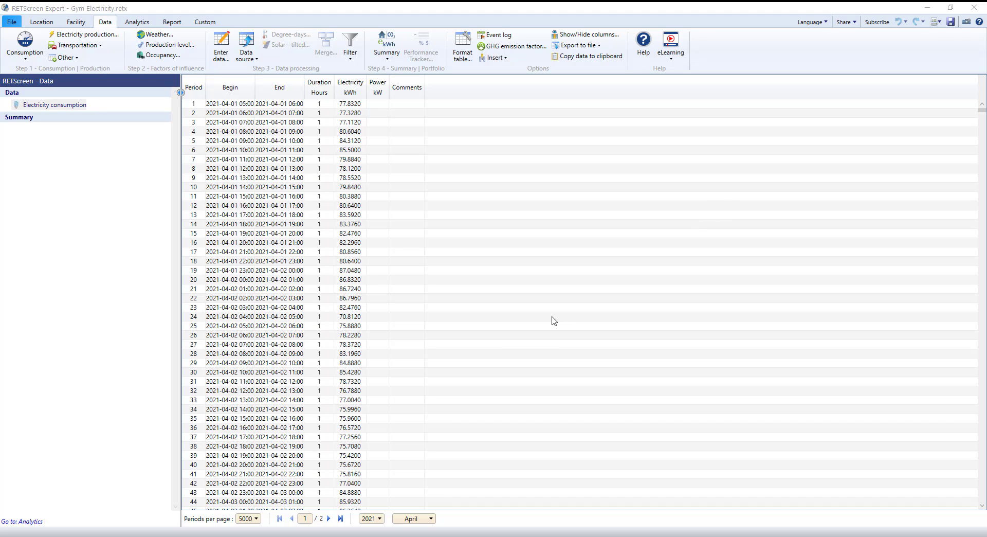
{"action": "left_click", "coordinate": [330, 519]}
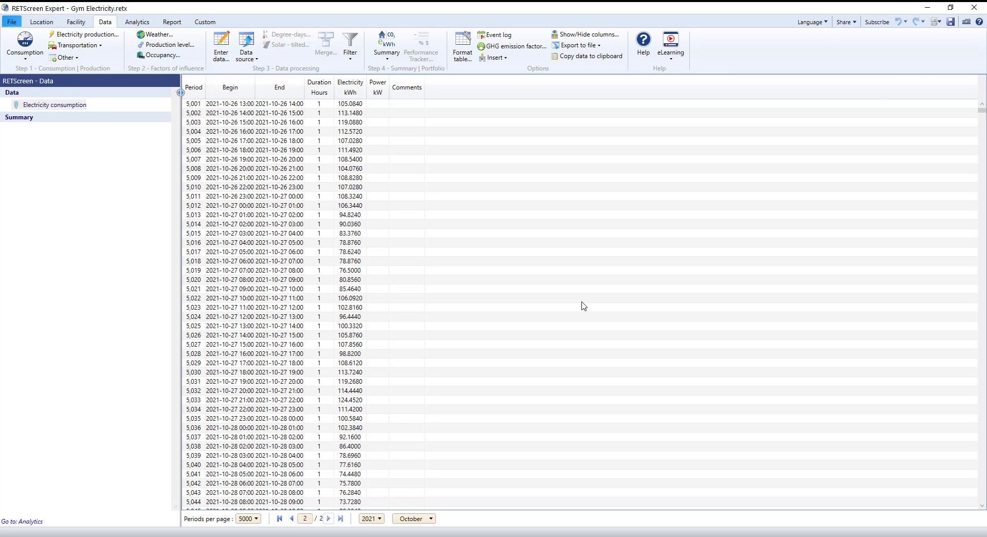
{"action": "left_click_drag", "start_coordinate": [981, 113], "coordinate": [982, 498]}
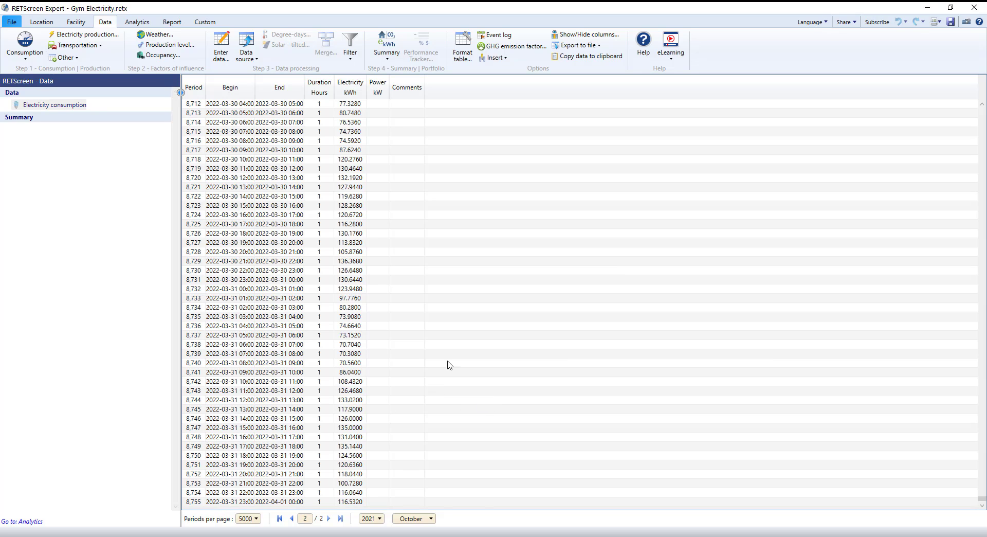
Step: Update the existing electricity data from the Green Button file Town Wellness_01042021_03052022 and check its last records
{"action": "left_click", "coordinate": [239, 59]}
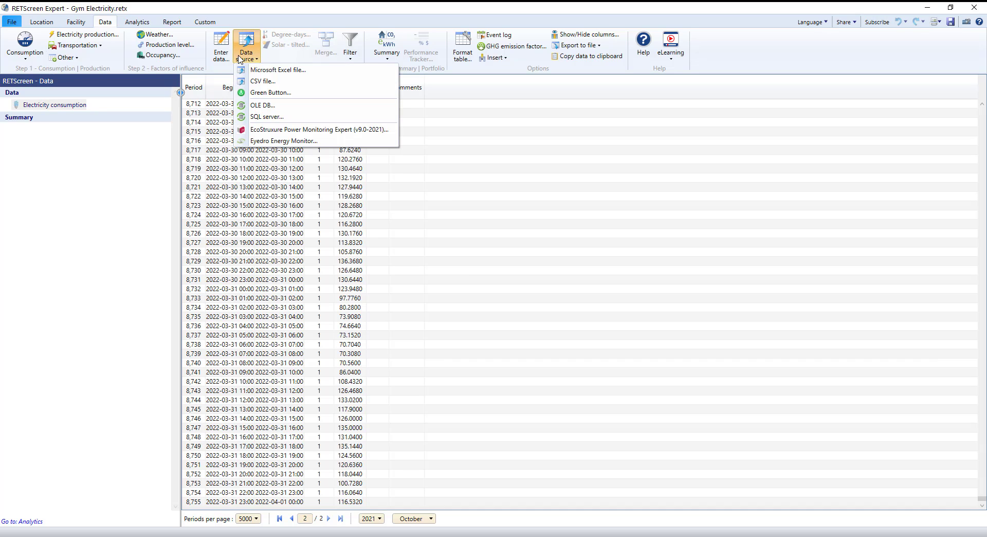
{"action": "left_click", "coordinate": [271, 93]}
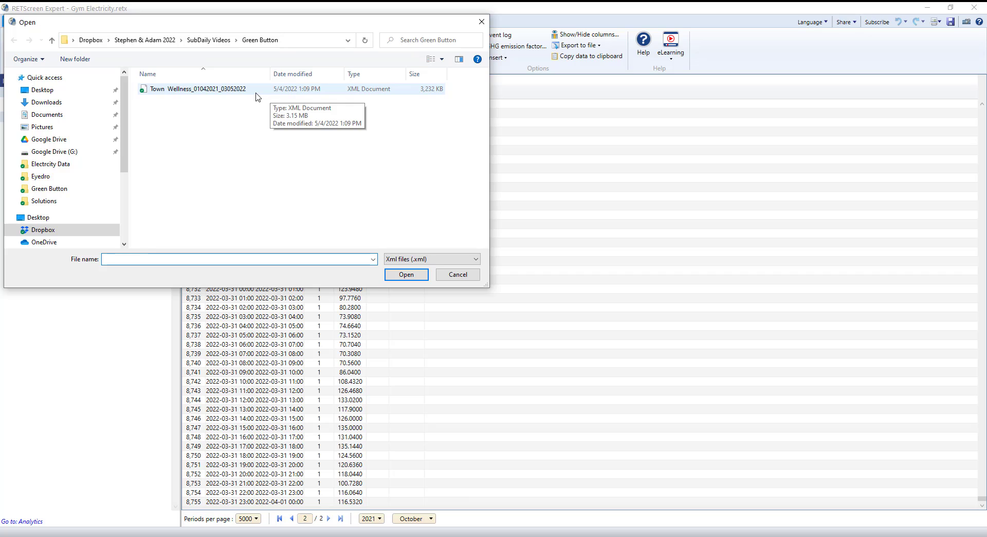
{"action": "left_click", "coordinate": [256, 94]}
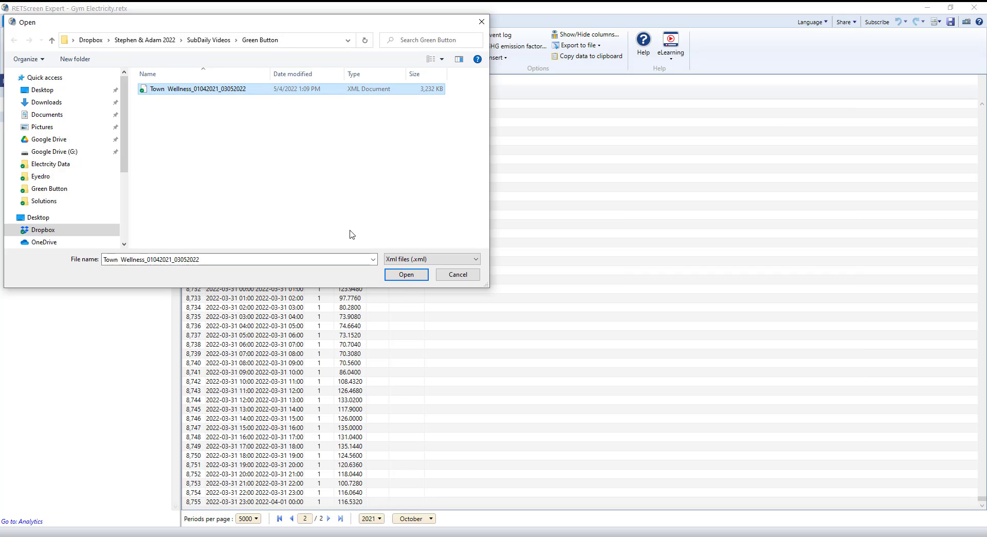
{"action": "left_click", "coordinate": [405, 275]}
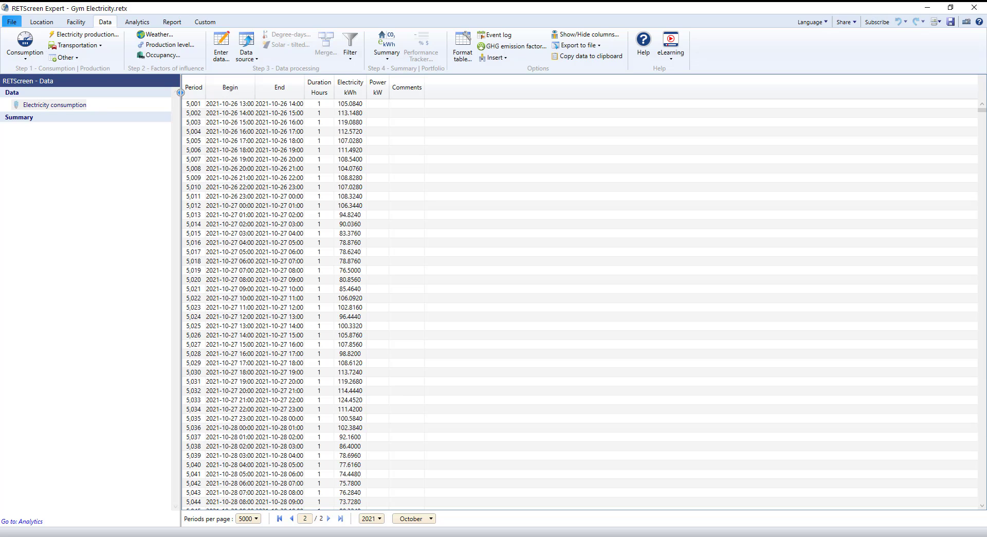
{"action": "left_click_drag", "start_coordinate": [981, 110], "coordinate": [974, 380]}
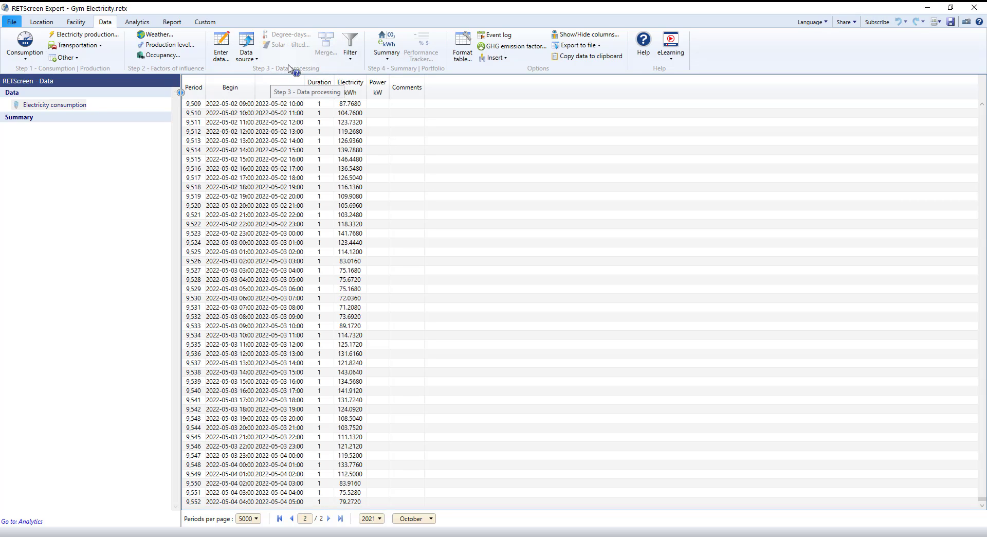
Step: Group the electricity consumption data by month on a calendar-year basis
{"action": "left_click", "coordinate": [349, 62]}
{"action": "mouse_move", "coordinate": [357, 83]}
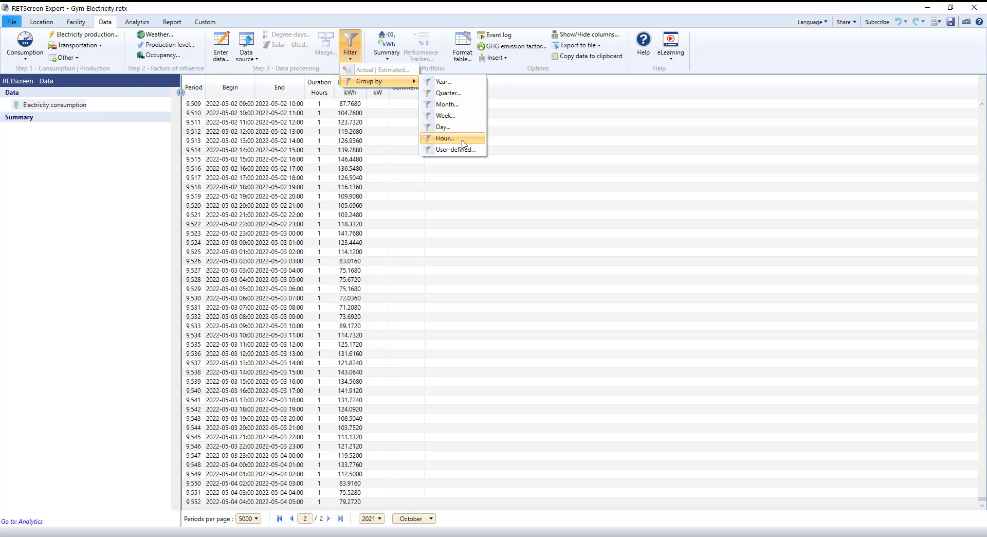
{"action": "left_click", "coordinate": [447, 104]}
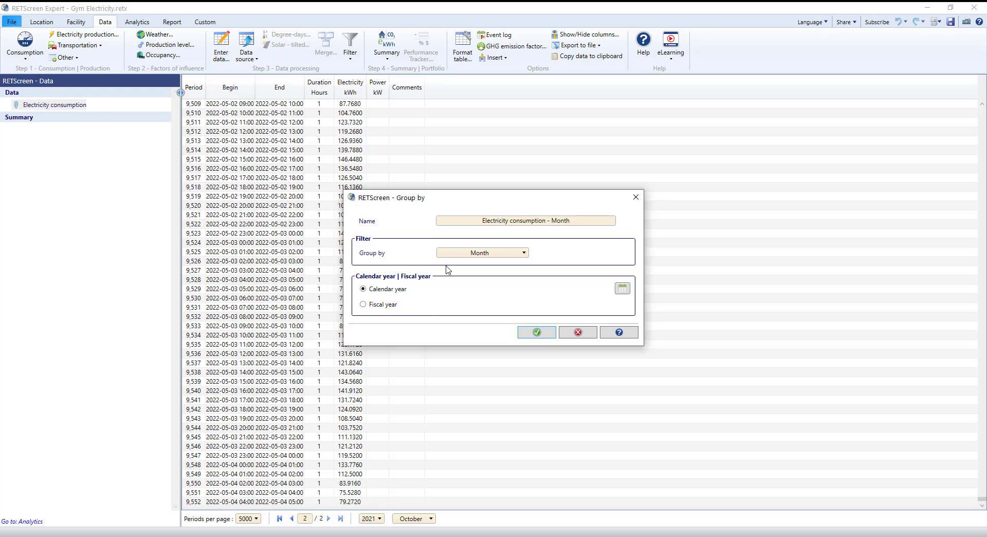
{"action": "left_click", "coordinate": [532, 331]}
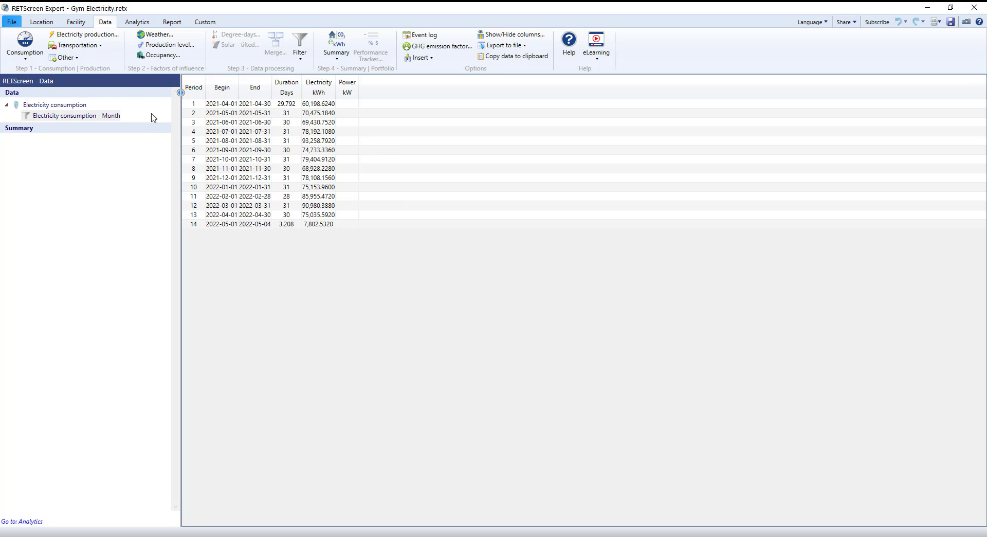
Step: Set up a weather dataset for Canada - ON - Mississauga with sub-daily data enabled
{"action": "left_click", "coordinate": [153, 36]}
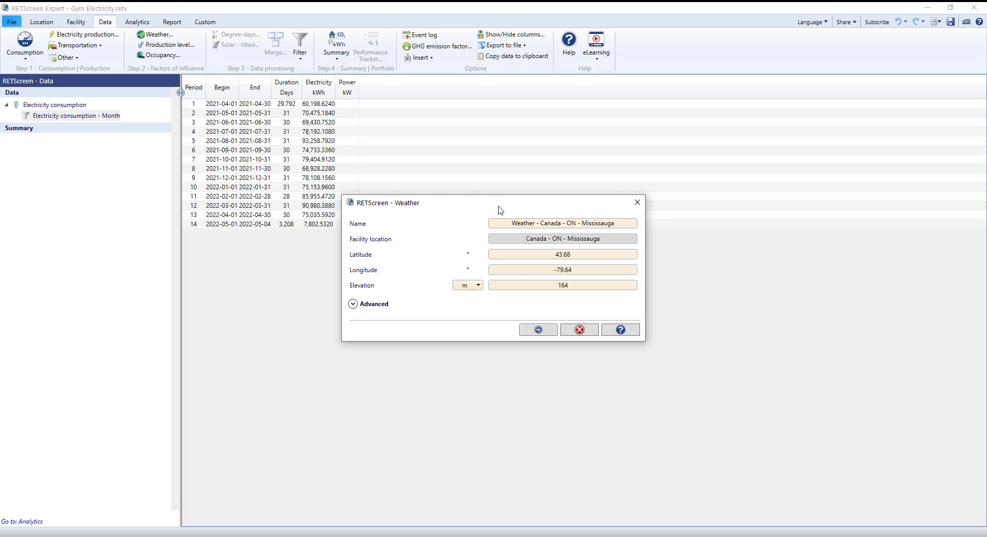
{"action": "left_click", "coordinate": [363, 307]}
{"action": "left_click", "coordinate": [621, 320]}
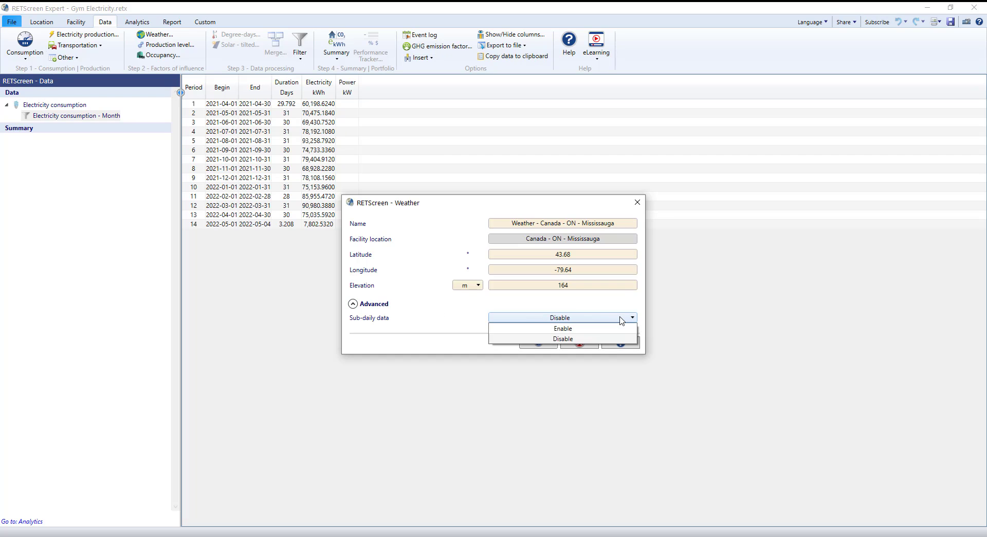
{"action": "left_click", "coordinate": [568, 330]}
{"action": "left_click", "coordinate": [545, 342]}
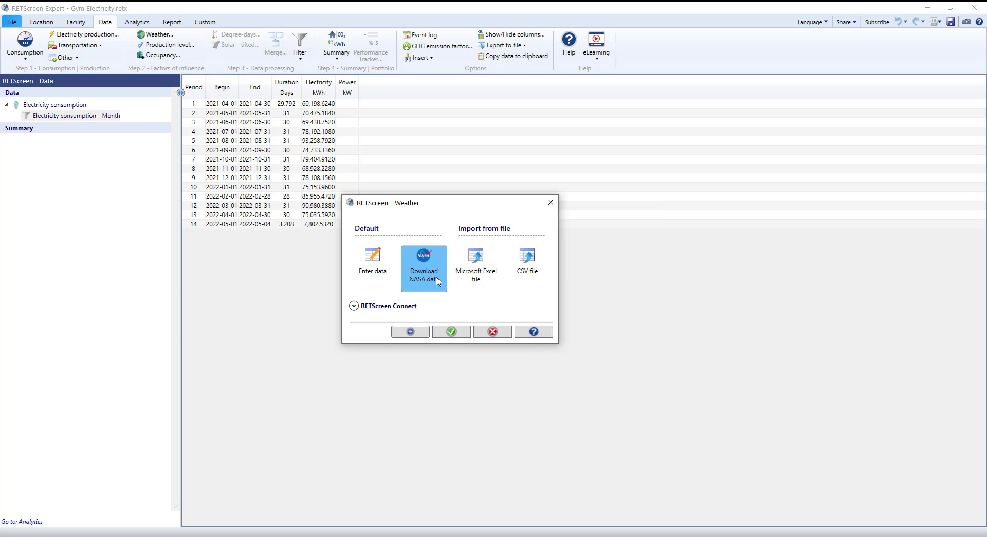
Step: Download hourly NASA solar and meteorology data from 2021-04-01 to 2022-06-10 into the weather dataset
{"action": "left_click", "coordinate": [464, 337]}
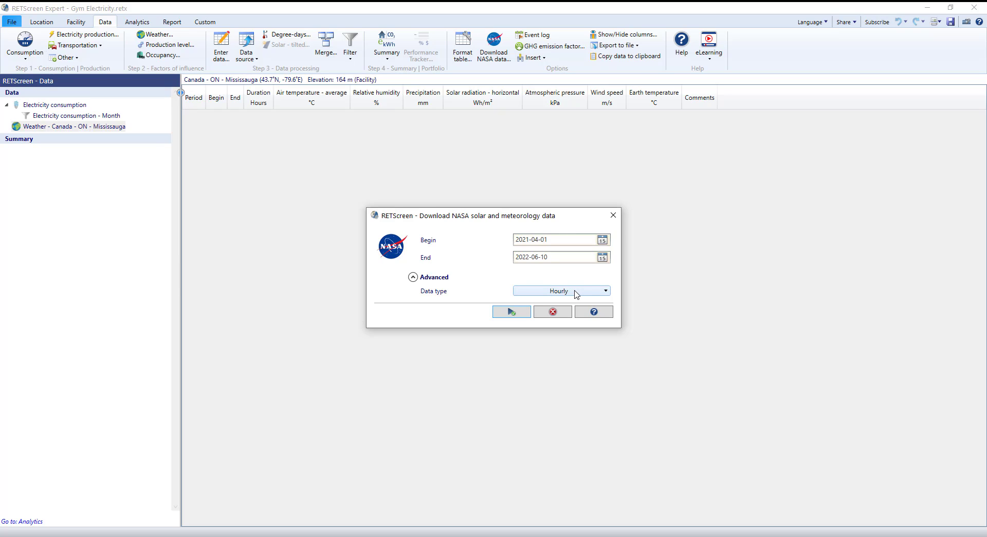
{"action": "left_click", "coordinate": [510, 313]}
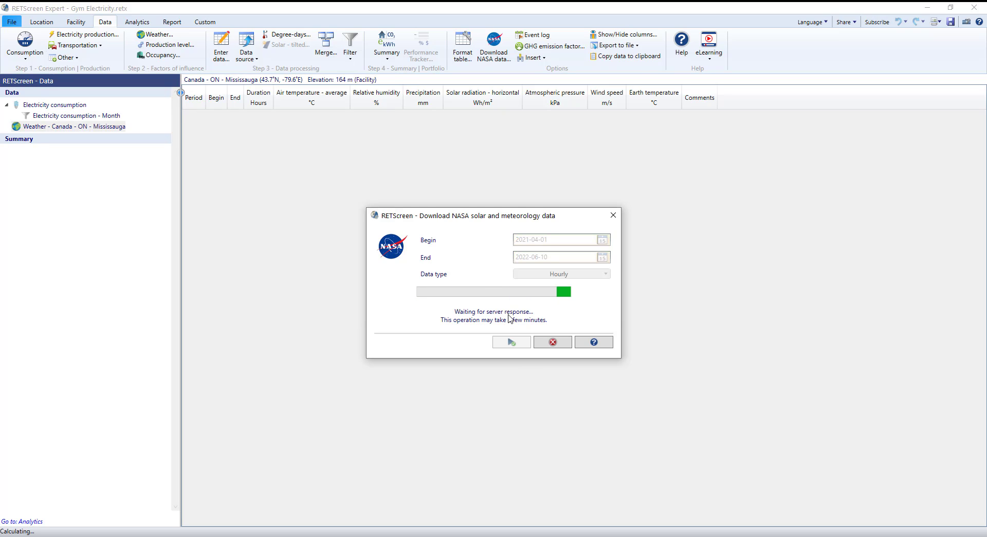